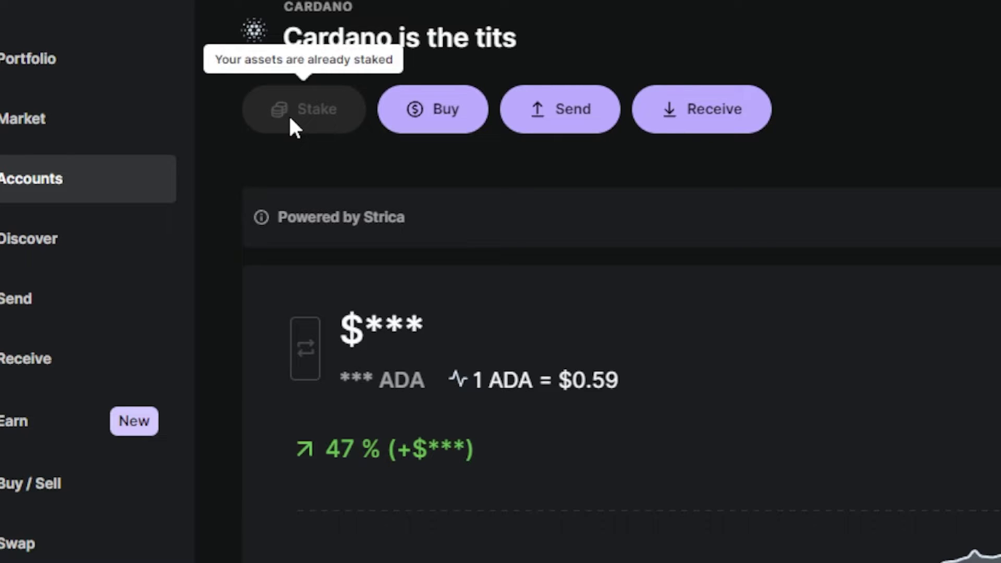
# Start changing the Cardano account's delegation away from the BERRY pool and expand the full list of stake pools.
pyautogui.scroll(-5, 512, 182)
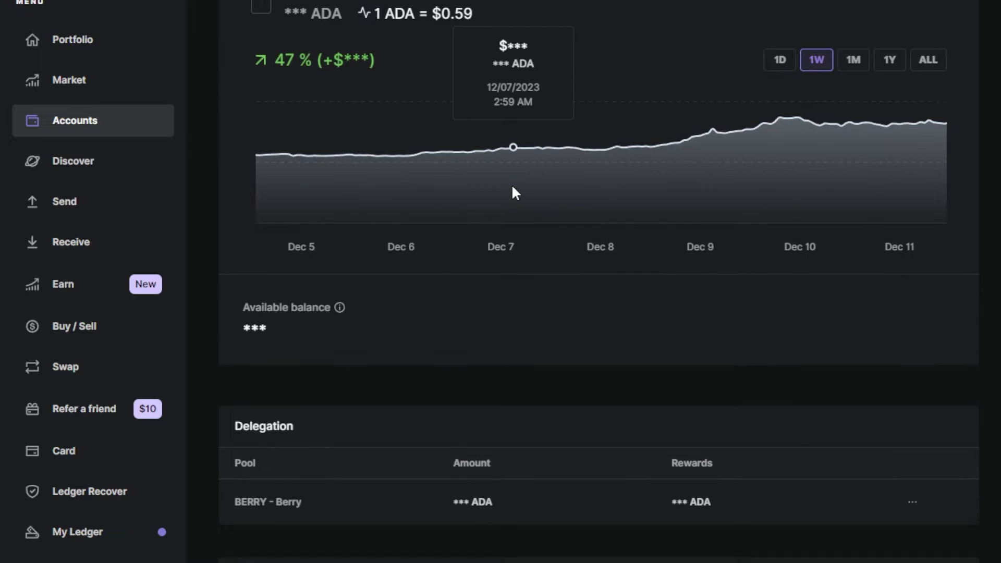
pyautogui.scroll(-2, 514, 193)
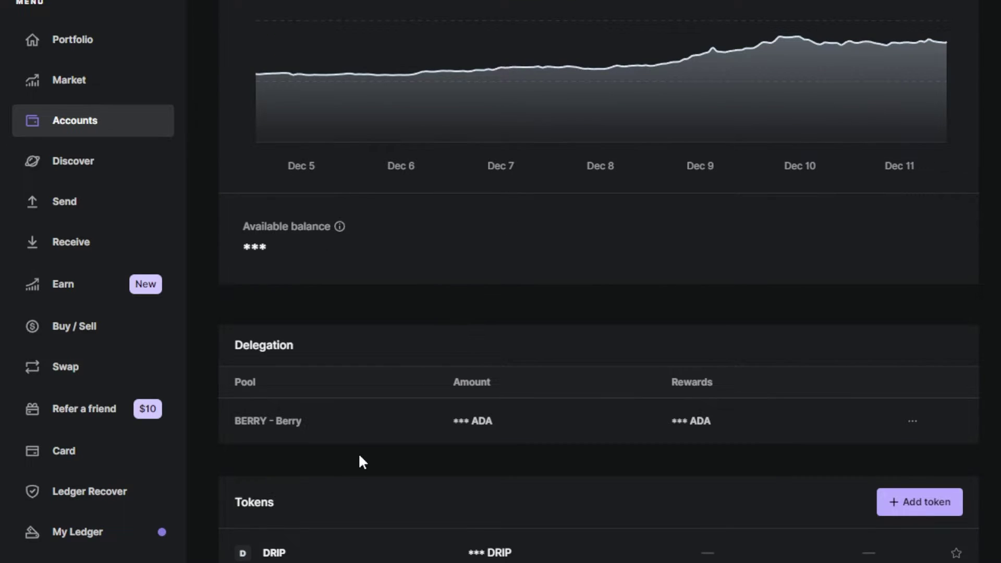
pyautogui.scroll(-2, 360, 457)
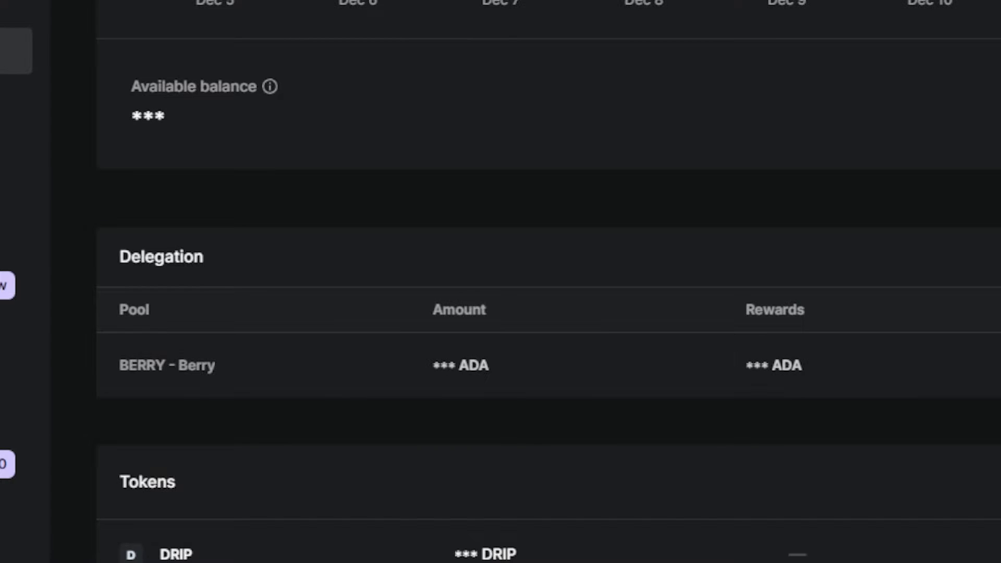
pyautogui.click(912, 341)
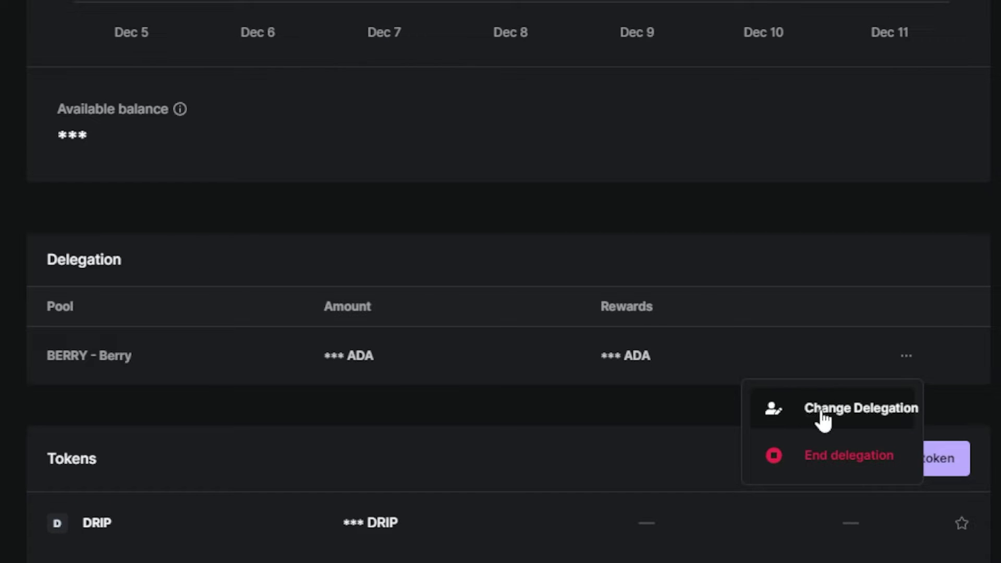
pyautogui.click(823, 415)
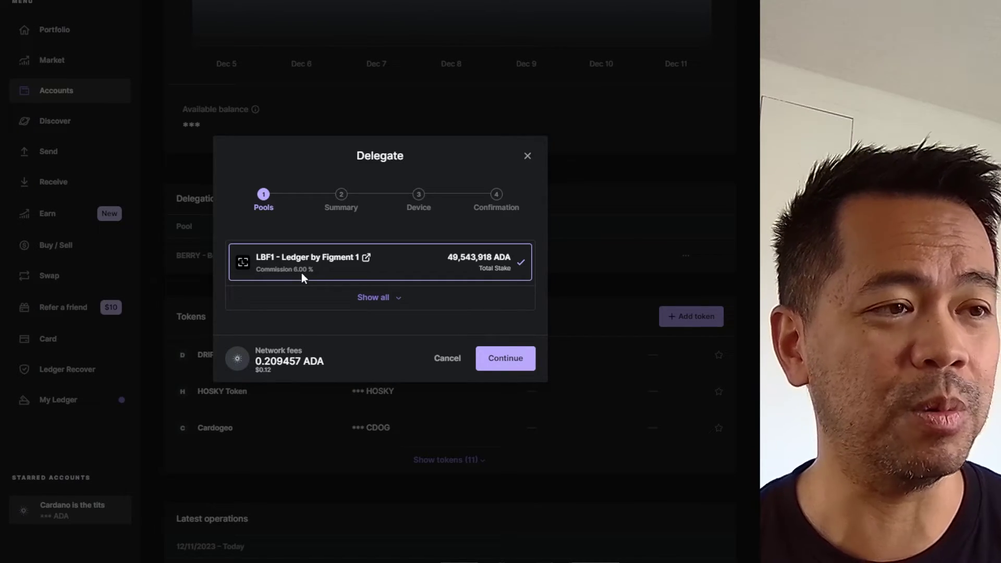
pyautogui.click(385, 298)
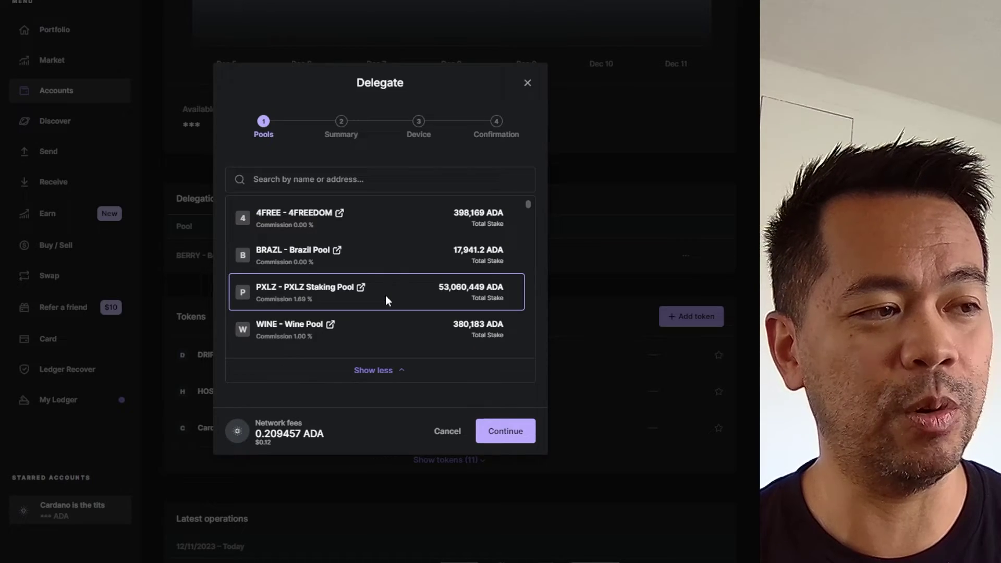
# Browse the available stake pools, comparing their commission rates and total stake.
pyautogui.scroll(-5, 377, 220)
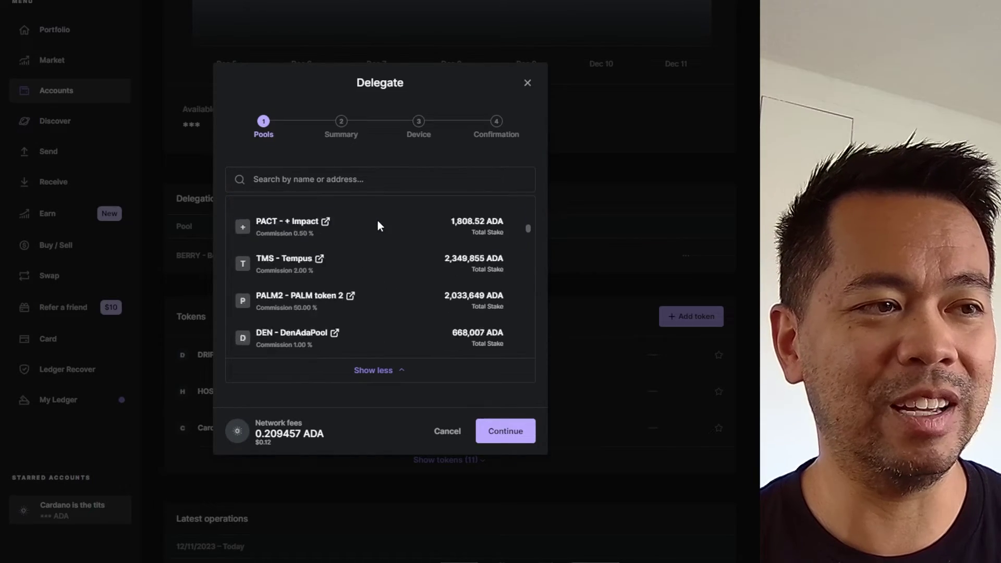
pyautogui.scroll(-15, 378, 221)
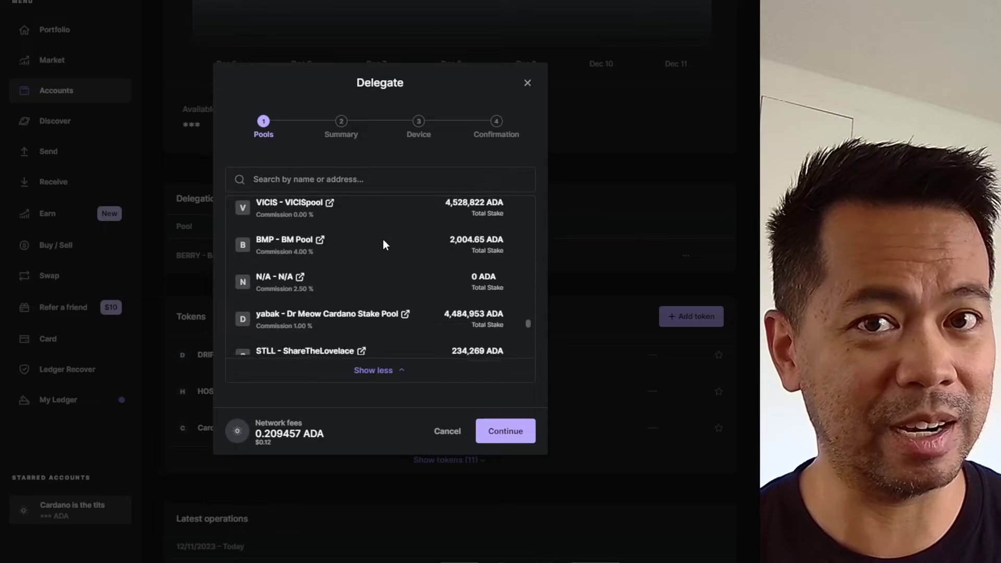
pyautogui.scroll(-15, 386, 240)
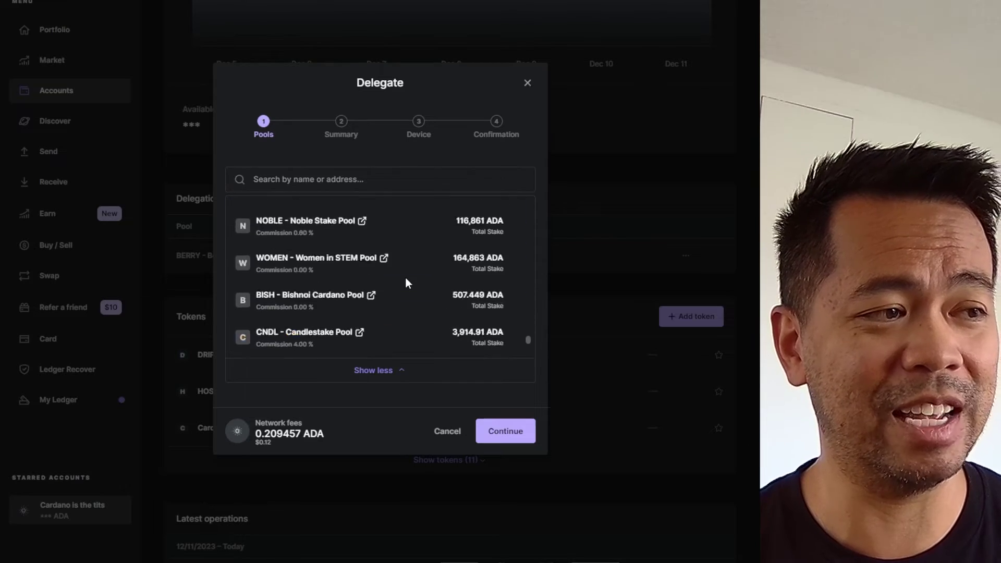
pyautogui.scroll(-3, 406, 277)
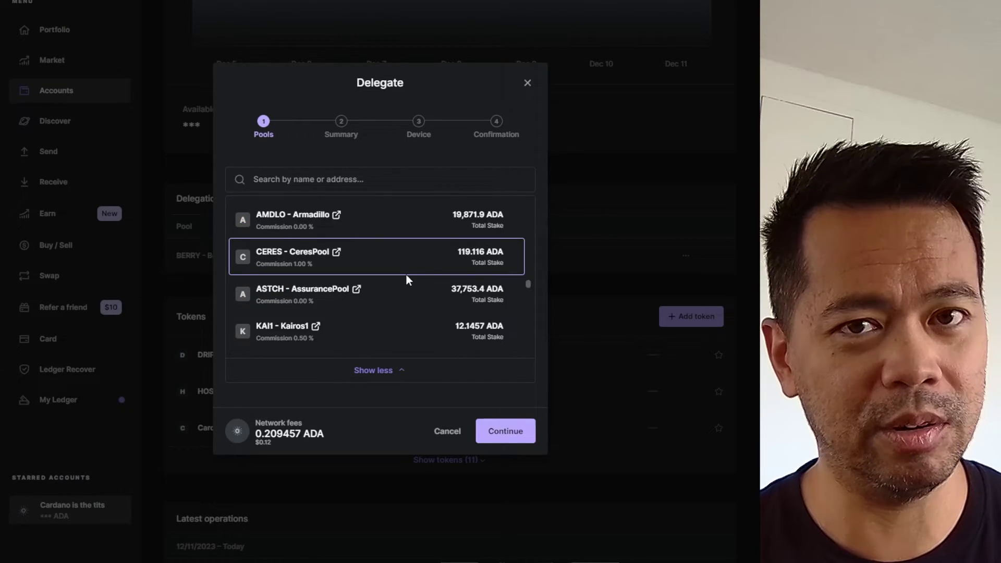
pyautogui.scroll(-5, 391, 268)
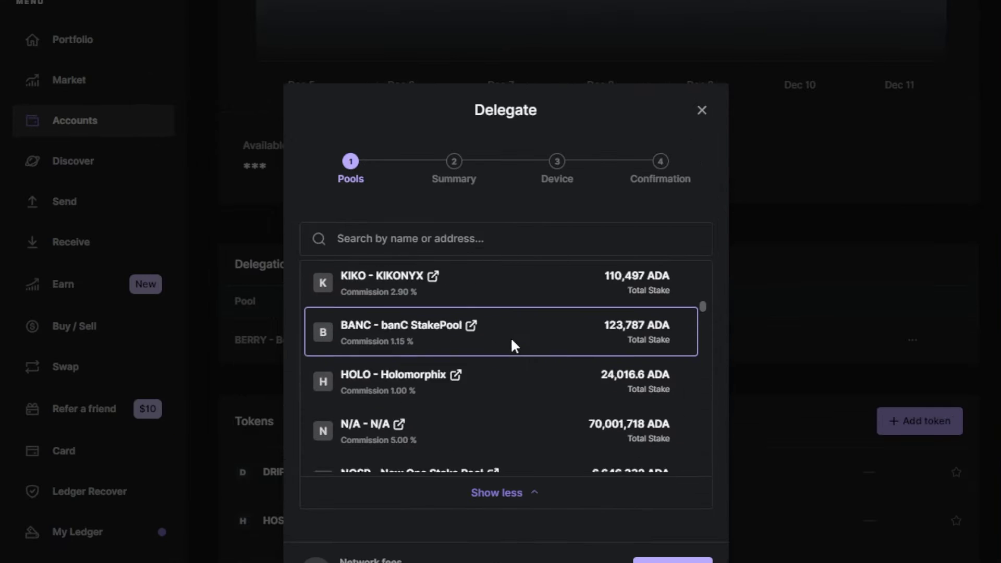
pyautogui.scroll(-10, 516, 337)
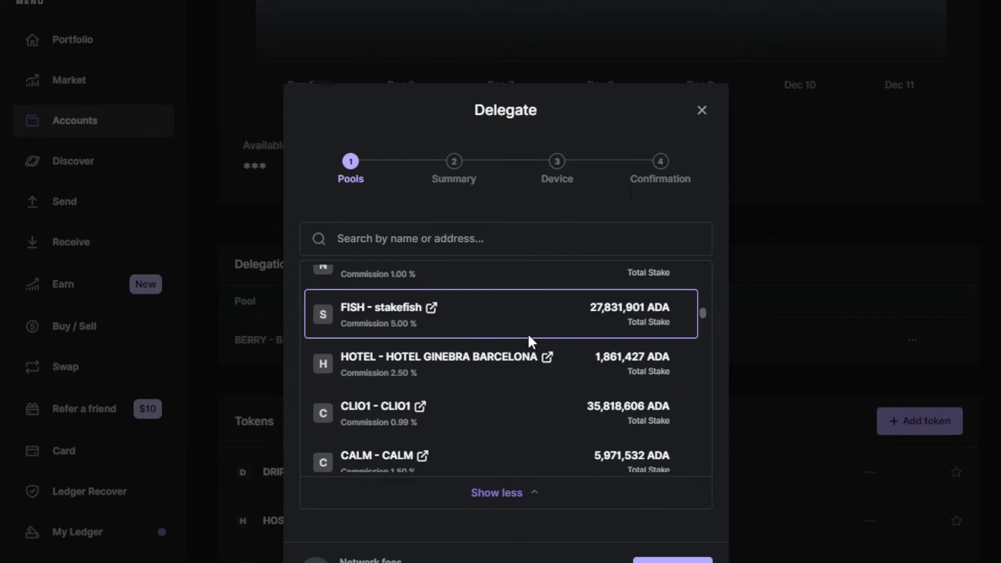
pyautogui.scroll(-10, 529, 340)
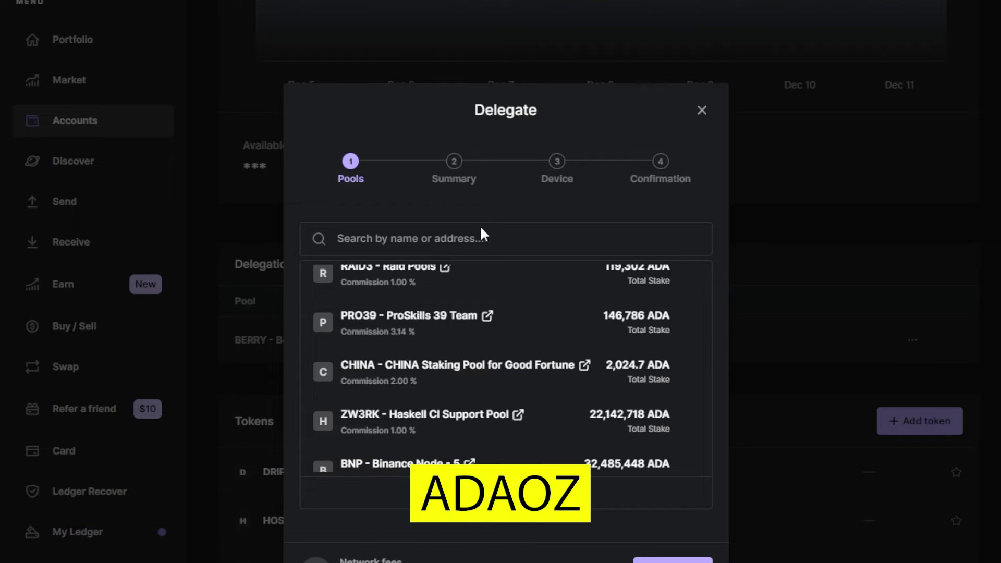
# Find the pool adaoz, select ADAOZ - ADA Australia, and proceed past the delegation summary to device signing.
pyautogui.click(469, 240)
pyautogui.write('adaoz')
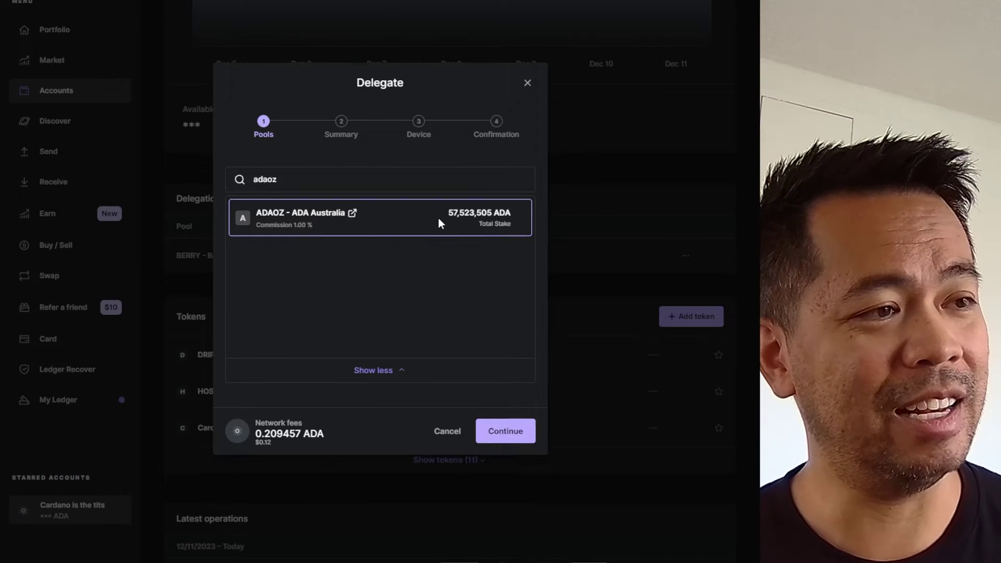
pyautogui.click(437, 217)
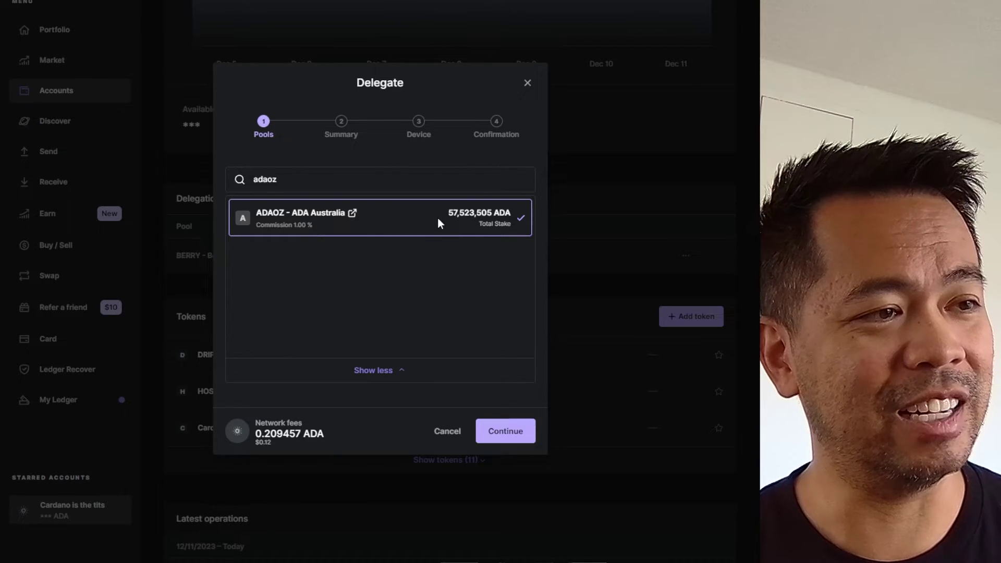
pyautogui.click(517, 436)
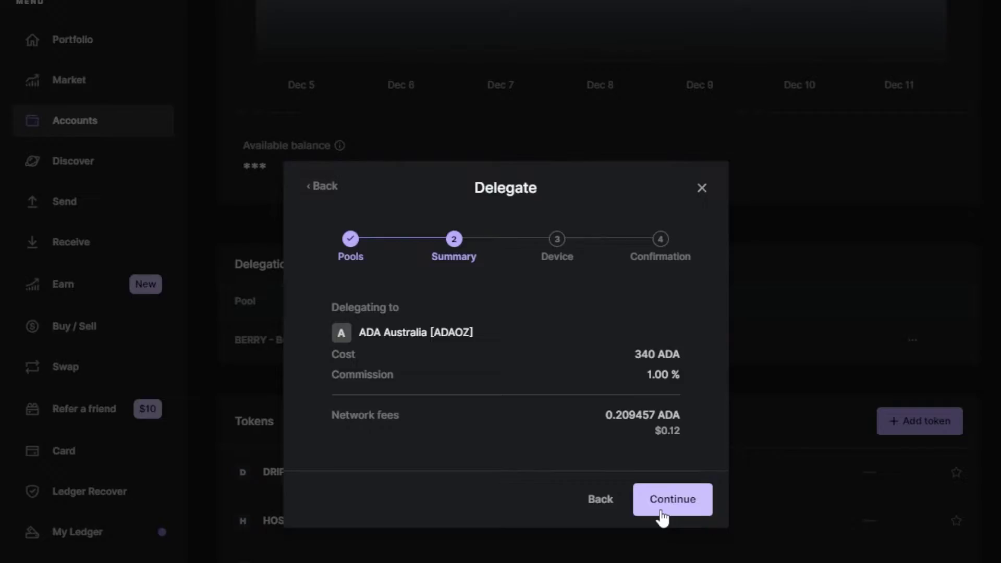
pyautogui.click(662, 518)
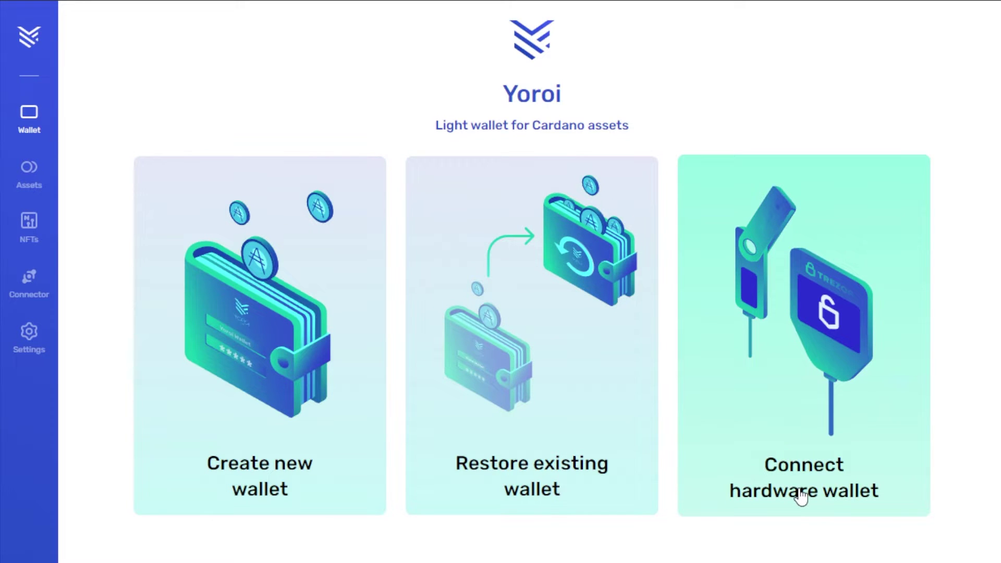
# Switch to Yoroi and start connecting a Ledger hardware wallet for Cardano.
pyautogui.click(800, 368)
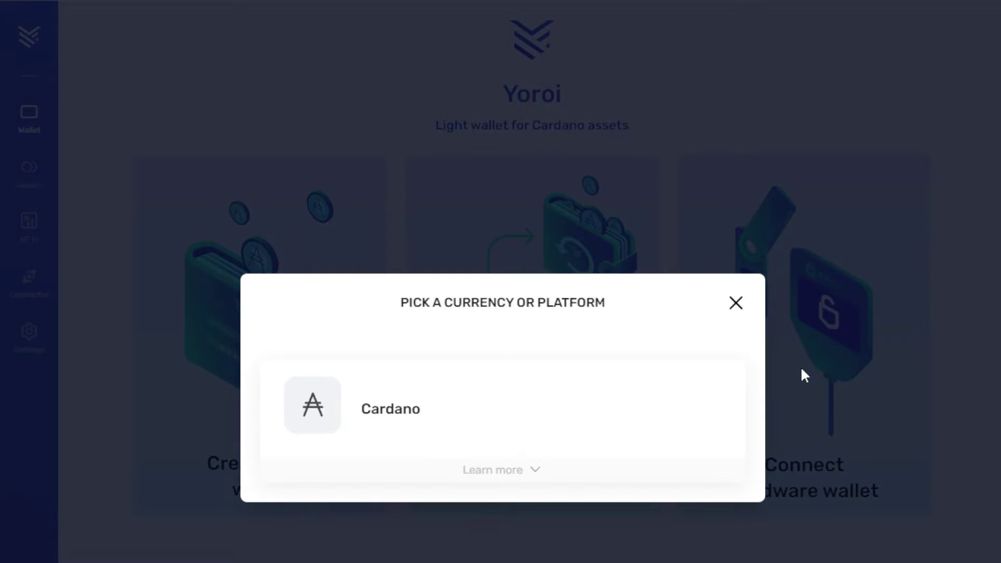
pyautogui.click(334, 421)
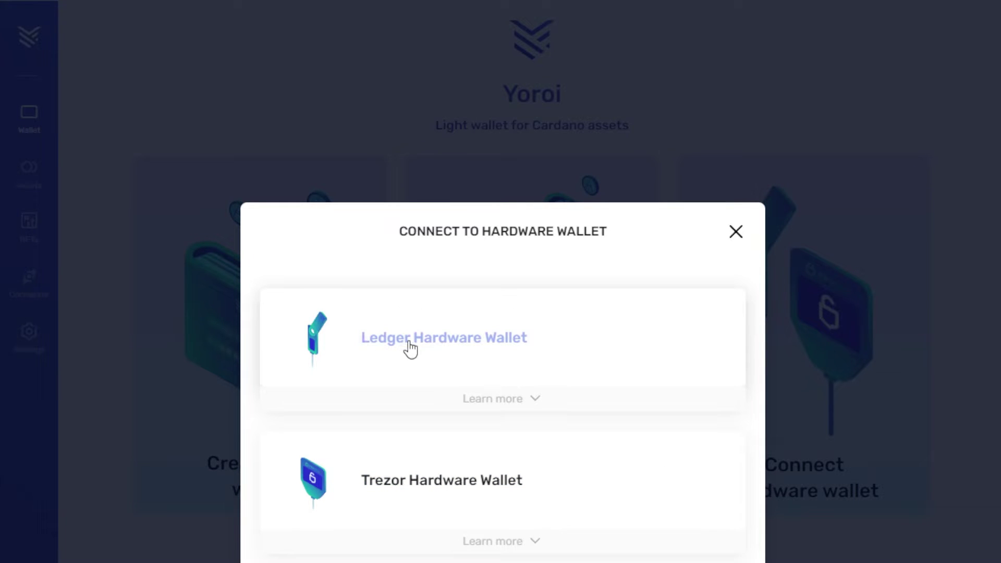
pyautogui.click(558, 350)
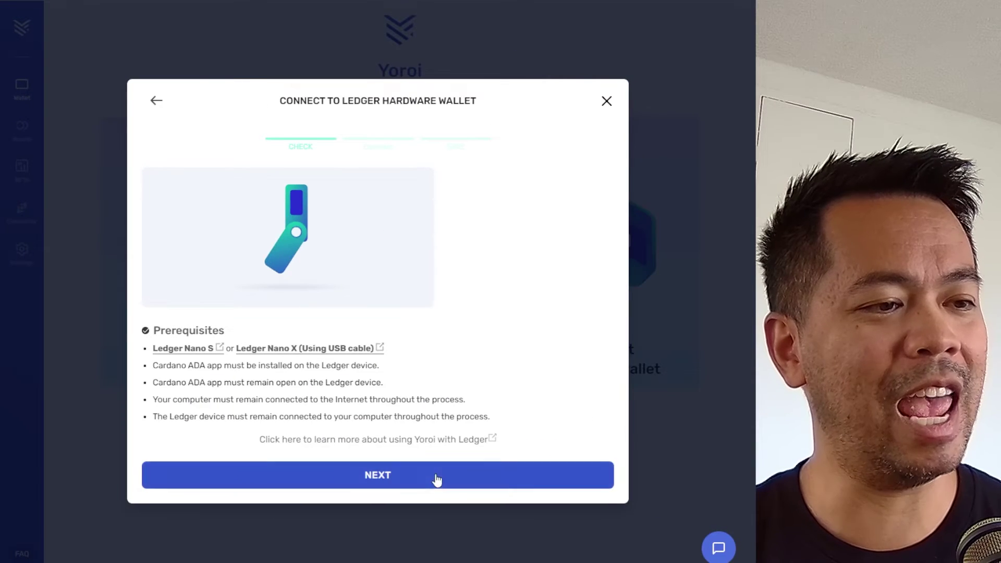
# Connect the Ledger Nano S and save the wallet under the name Yoroi-Ledger.
pyautogui.click(438, 475)
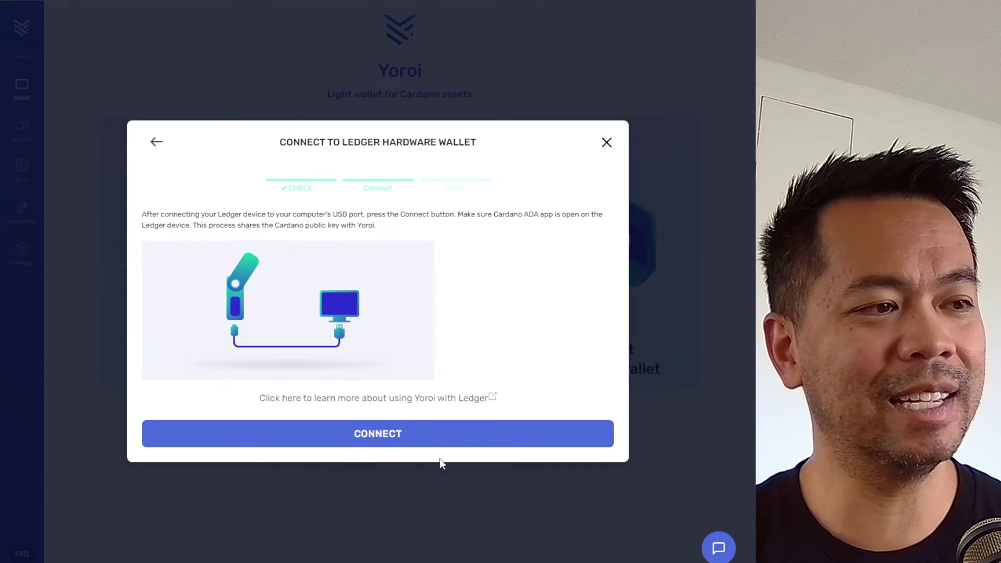
pyautogui.click(370, 434)
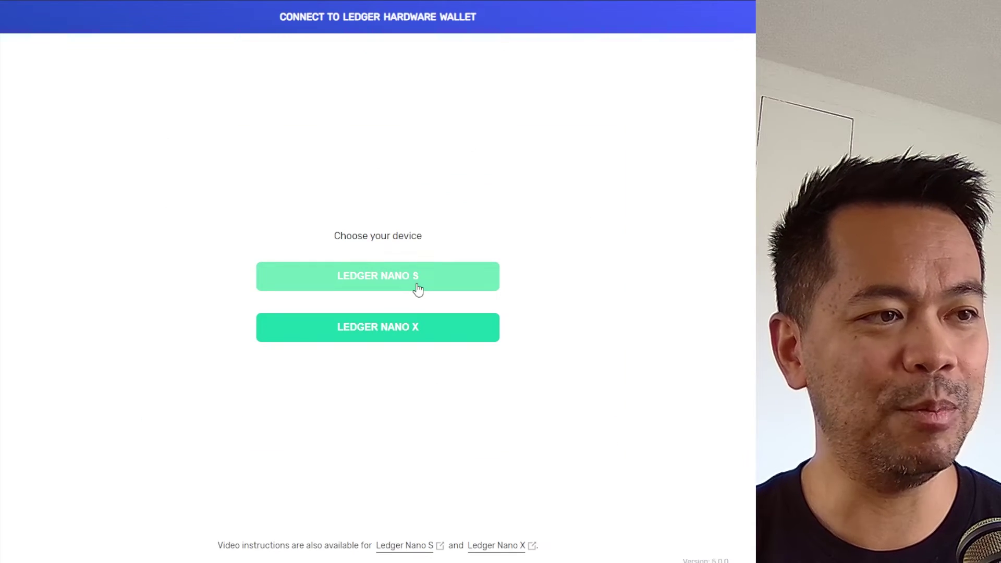
pyautogui.click(417, 286)
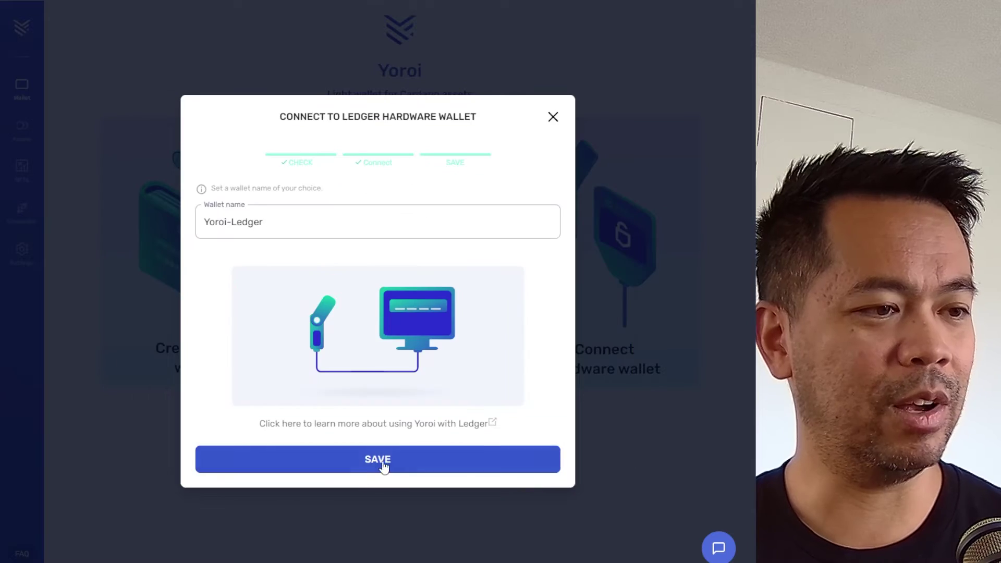
pyautogui.click(385, 465)
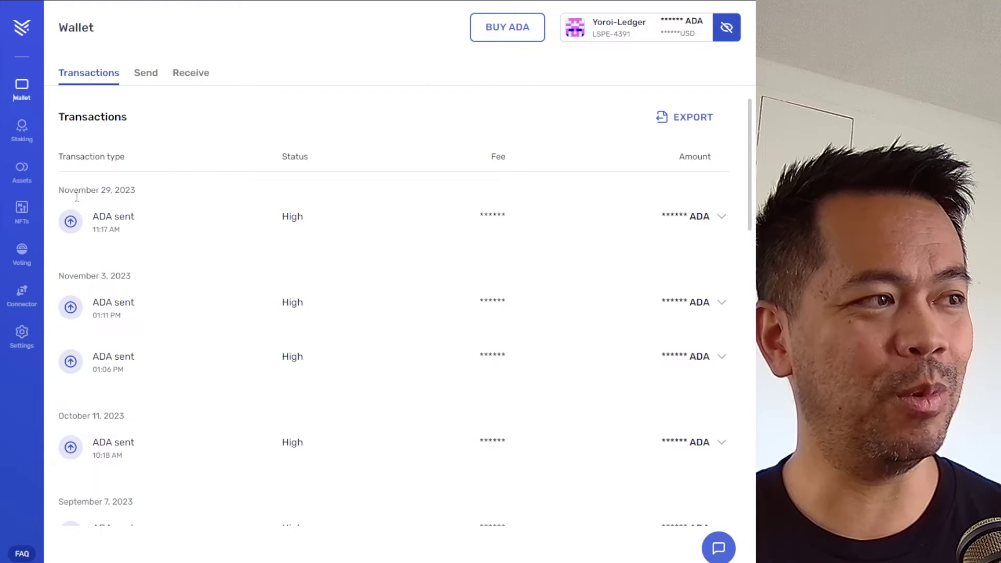
# Open the wallet's staking dashboard and search its stake pools for adaoz.
pyautogui.click(16, 138)
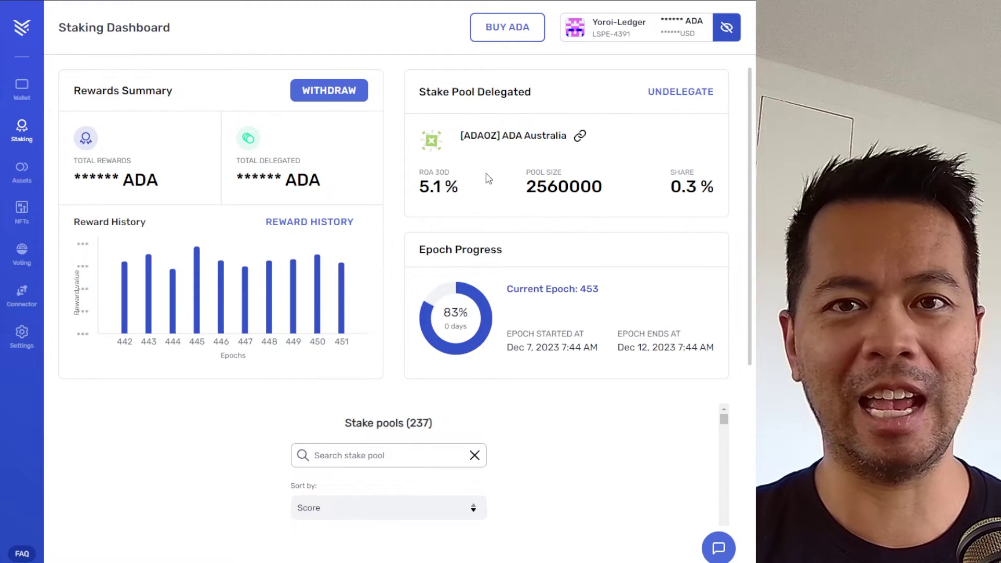
pyautogui.click(350, 452)
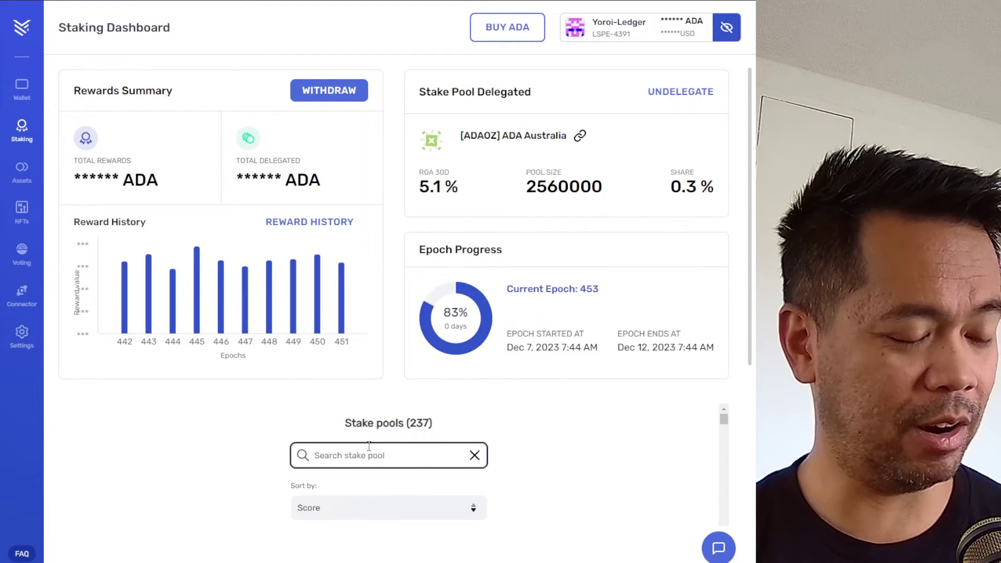
pyautogui.scroll(-8, 403, 375)
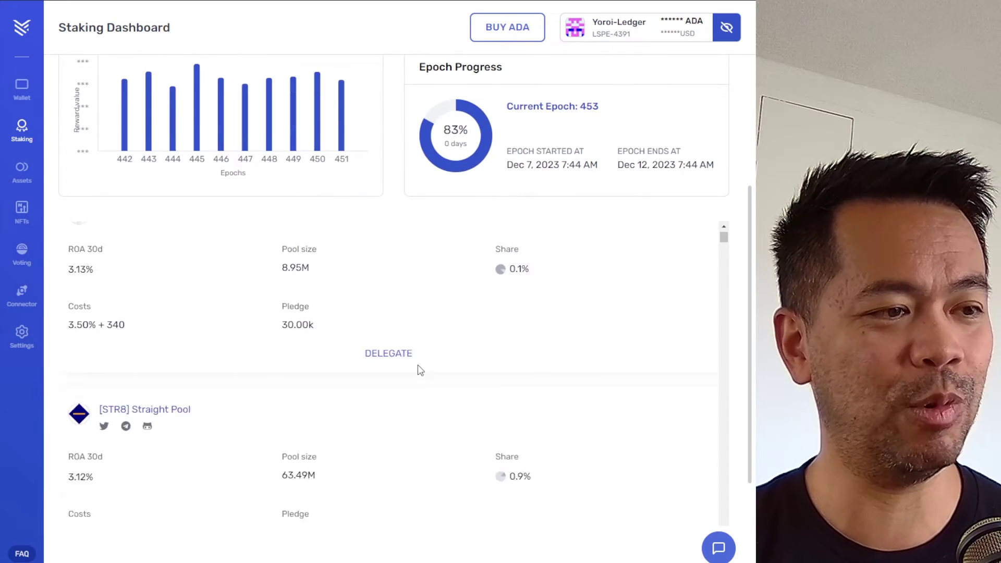
pyautogui.scroll(-5, 419, 369)
pyautogui.scroll(8, 421, 369)
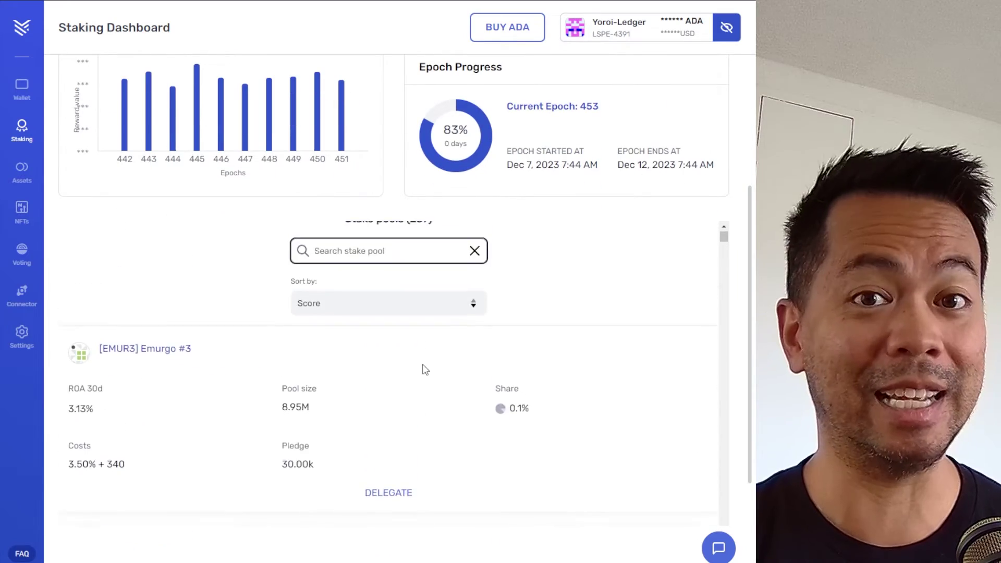
pyautogui.scroll(3, 426, 369)
pyautogui.write('adaoz')
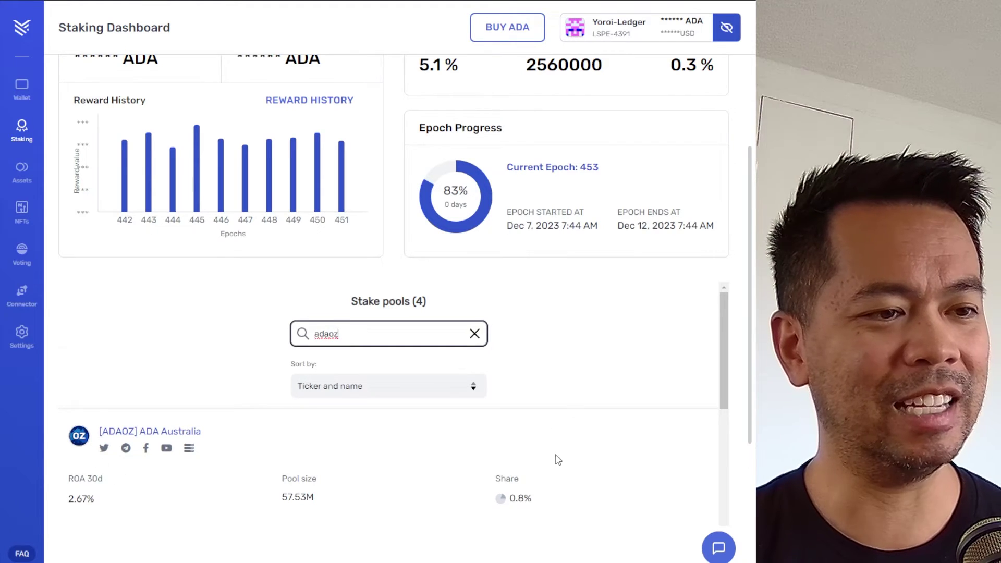
pyautogui.scroll(-1, 590, 453)
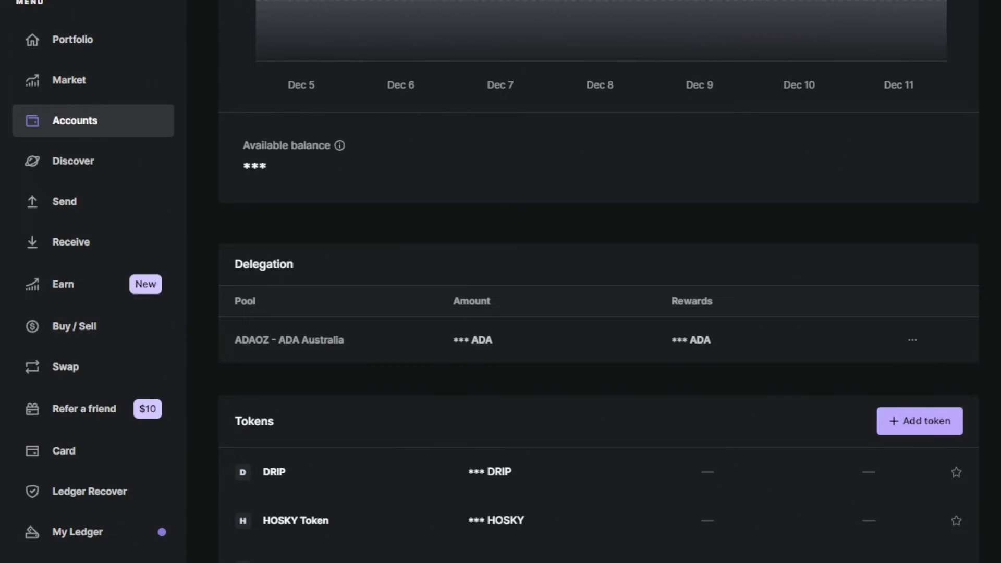
# Switch to Ledger Live and copy the receiving address for the Cardano 1 account.
pyautogui.click(64, 249)
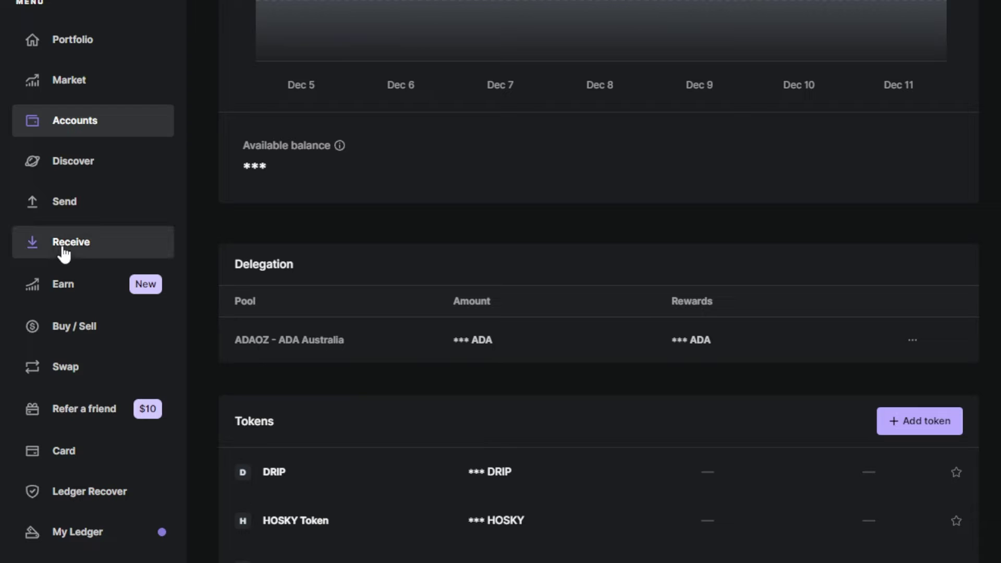
pyautogui.click(652, 504)
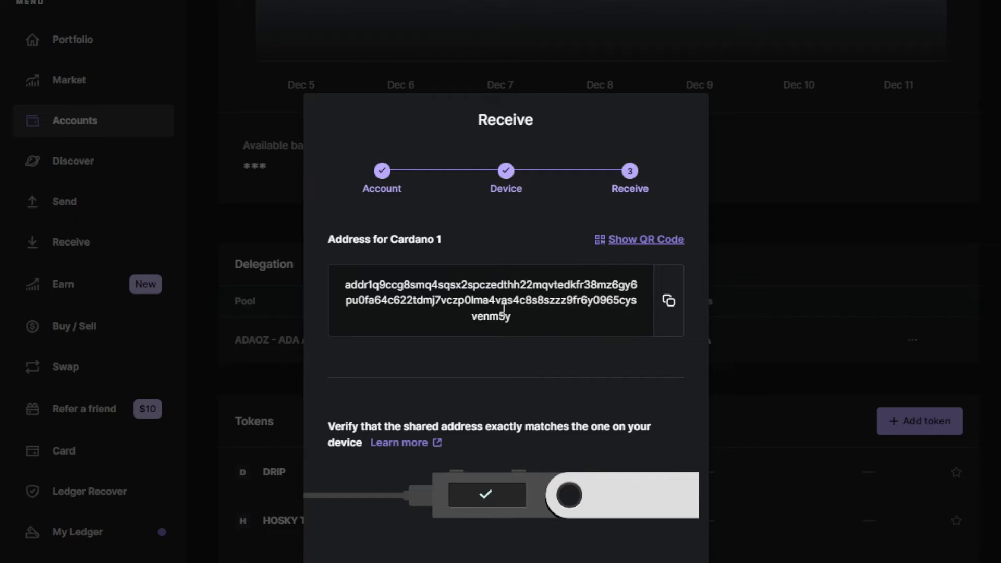
pyautogui.click(670, 302)
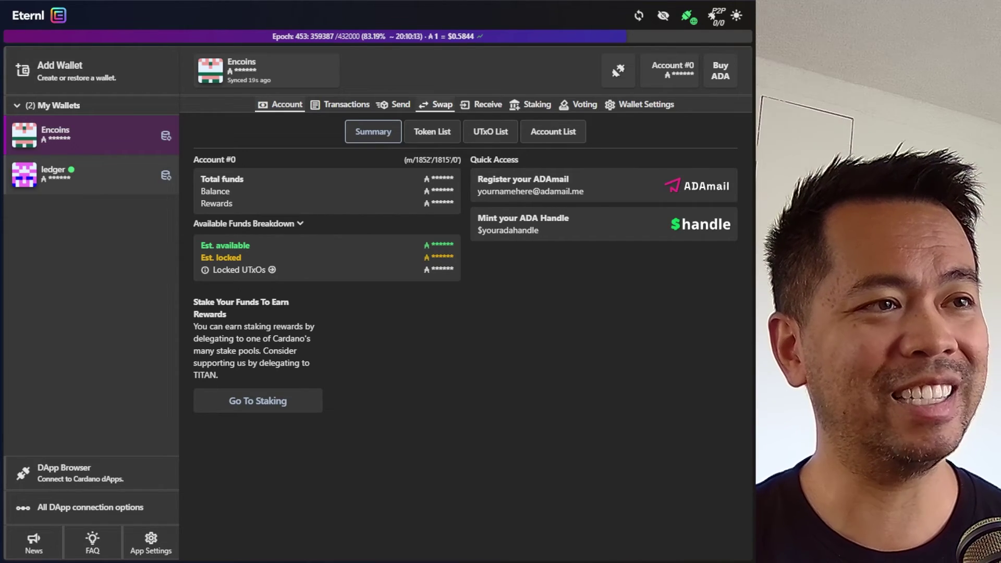
# Switch to Eternl and prepare a send transaction of 1 ADA from the Encoins wallet to the copied address.
pyautogui.click(395, 105)
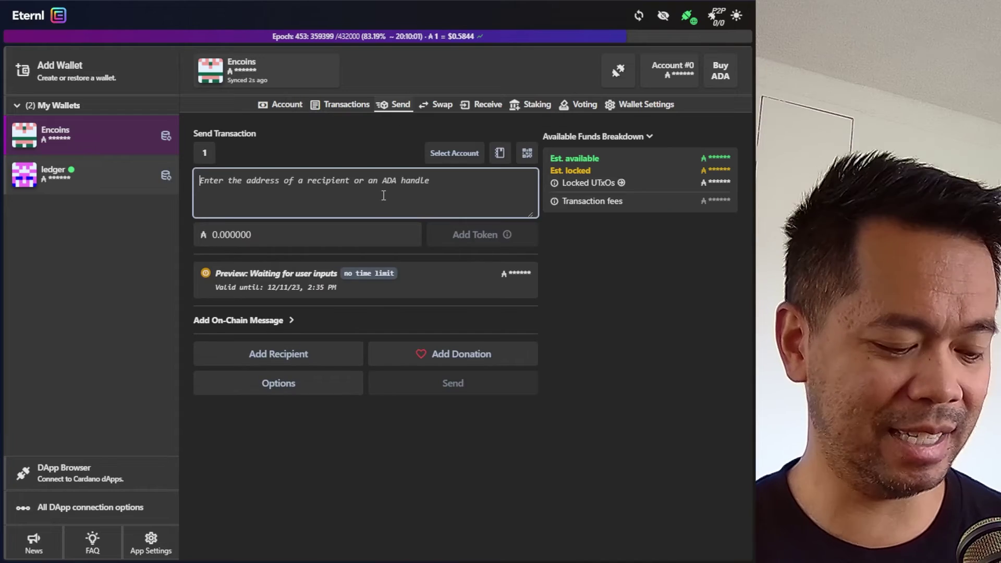
pyautogui.hotkey('ctrl', 'v')
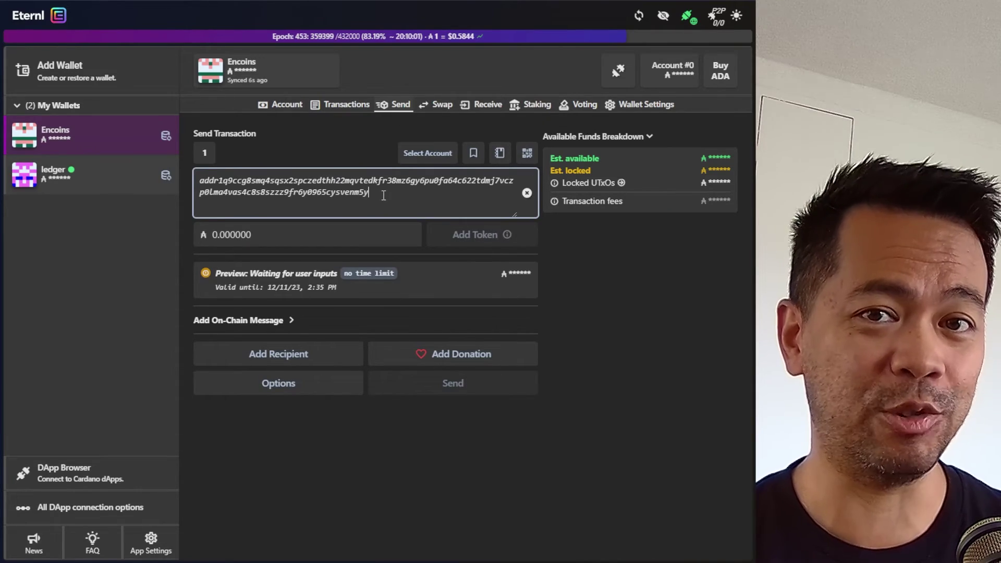
pyautogui.click(284, 245)
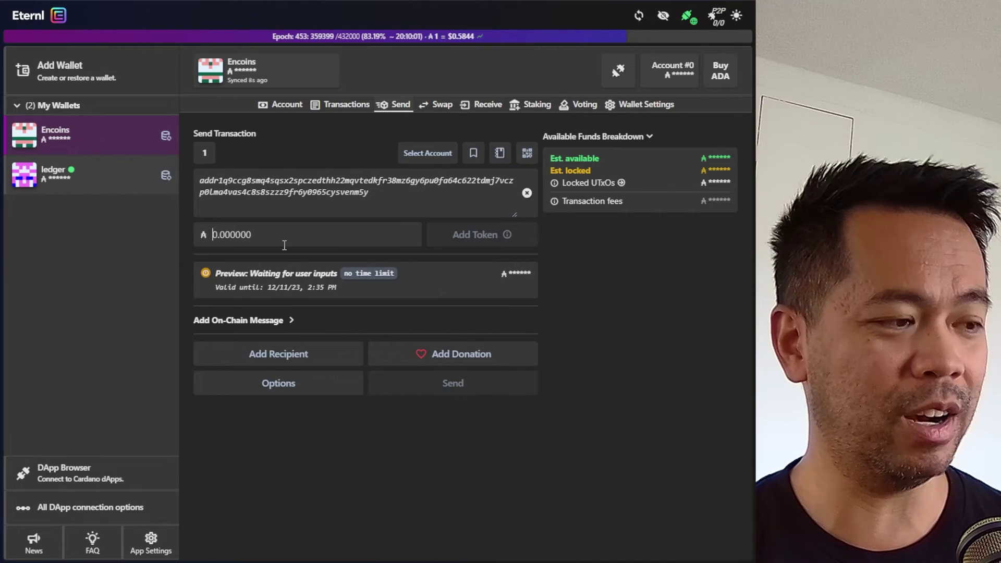
pyautogui.write('1')
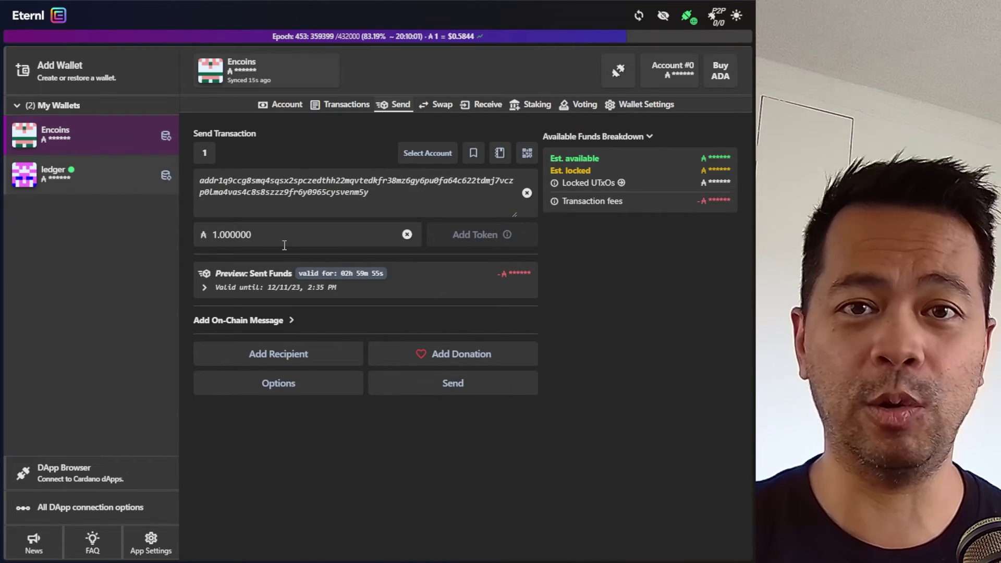